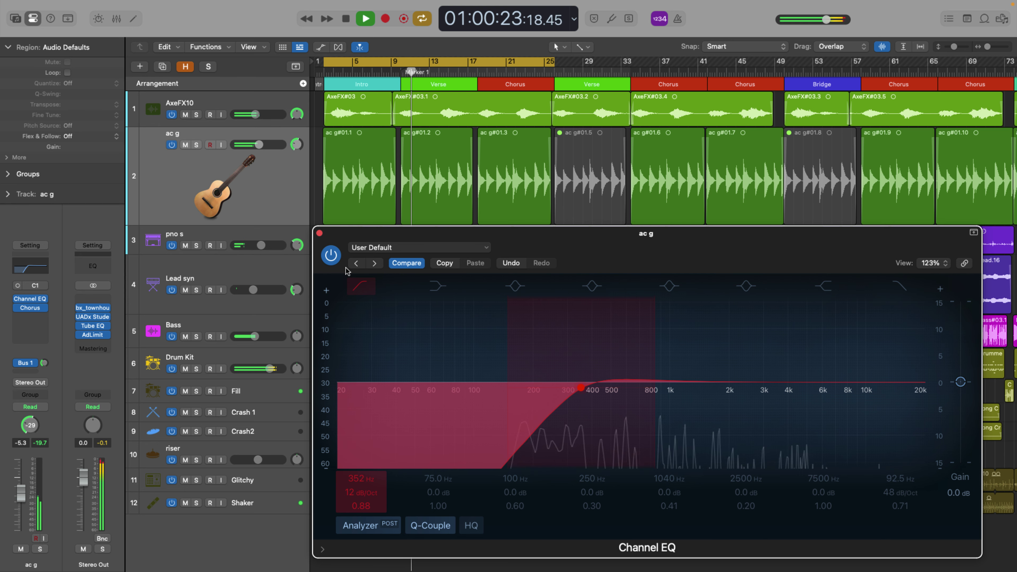
Step: Solo the ac g track and lower its Channel EQ high-pass cutoff to about 126 Hz
left_click(196, 144)
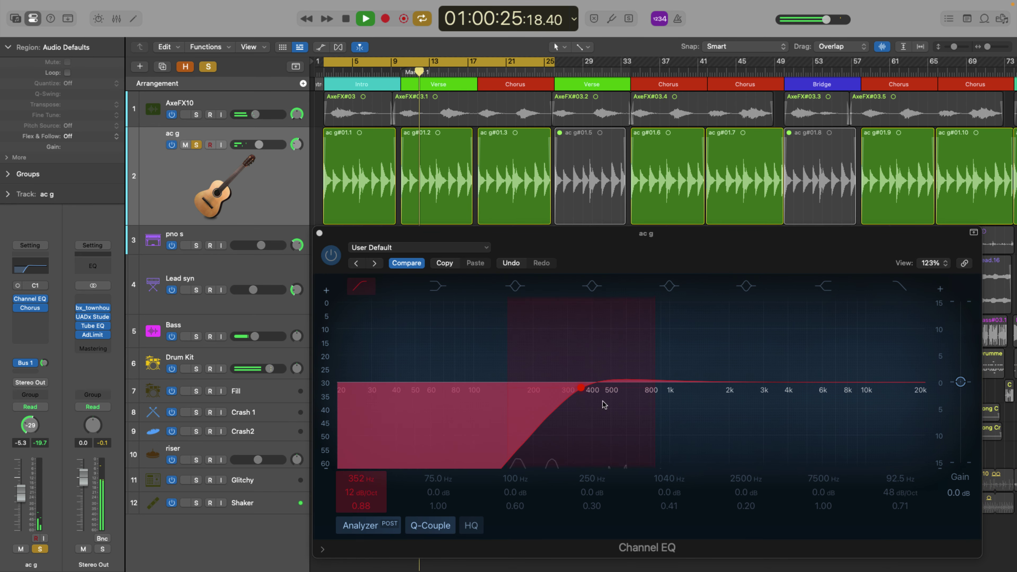
left_click_drag(580, 388, 493, 395)
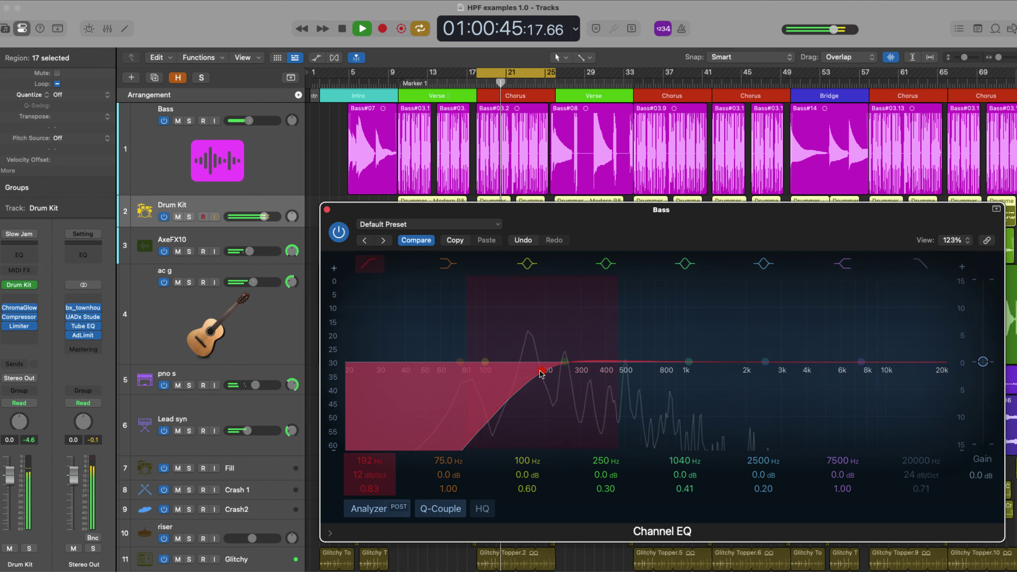
Step: Lower the high-pass cutoff in the Bass track's Channel EQ to between 50 and 60 Hz
mouse_move(497, 373)
left_mouse_down()
mouse_move(404, 372)
mouse_move(431, 374)
left_mouse_up()
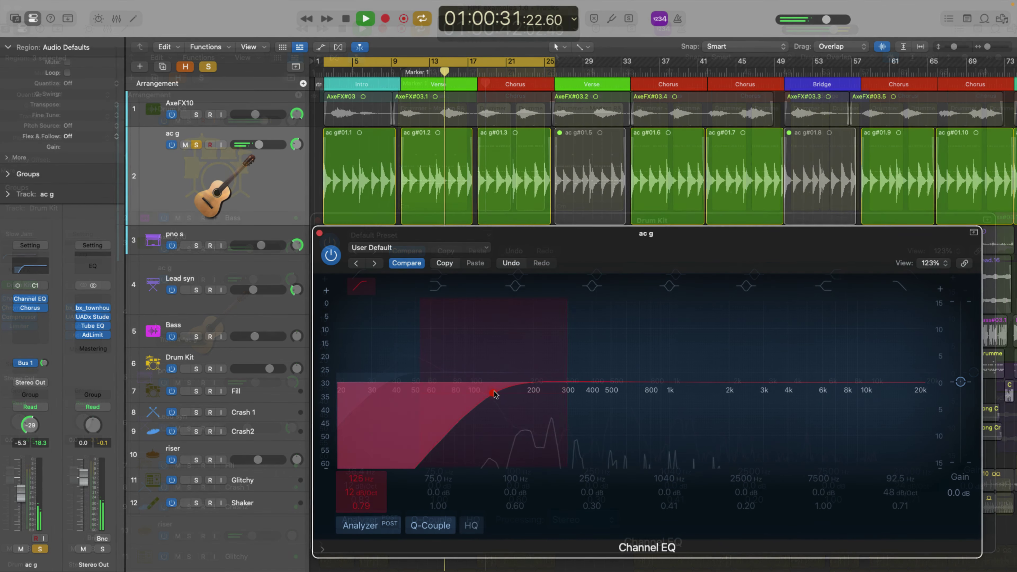
Step: Set the ac g high-pass slope to 6 dB/Oct with the cutoff at about 126 Hz, and toggle the high-pass band
left_click_drag(461, 401, 483, 395)
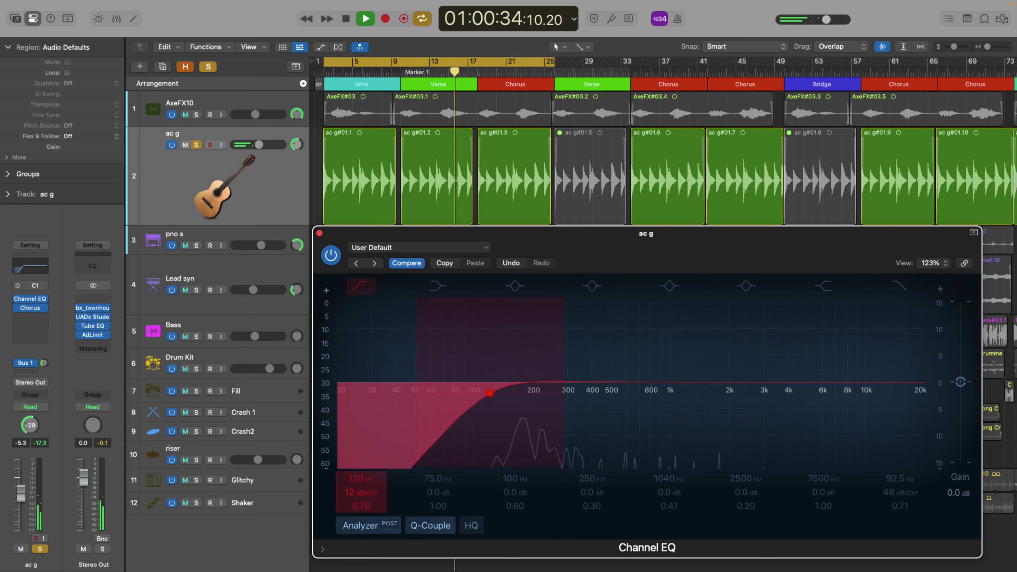
left_click_drag(353, 492, 348, 493)
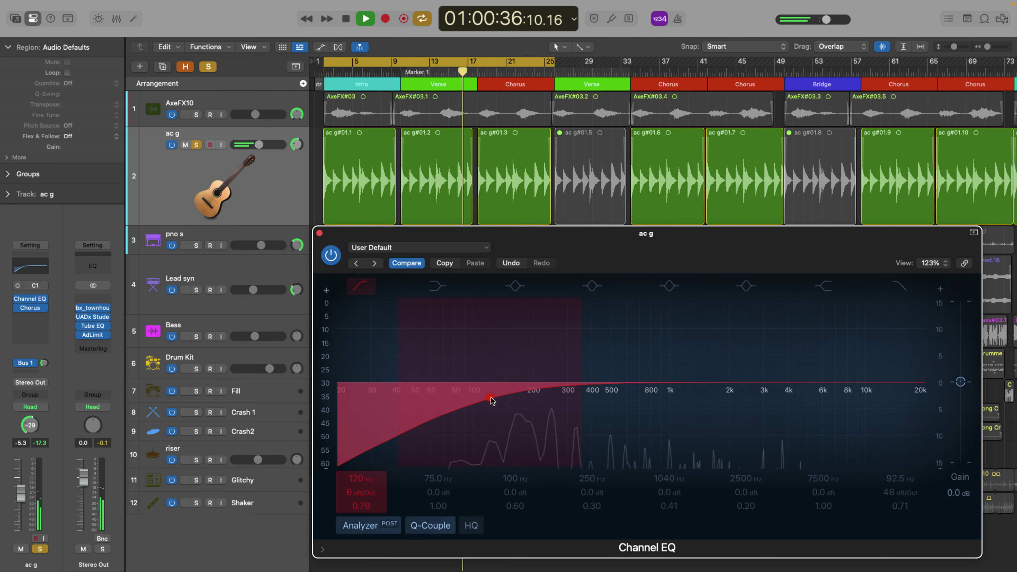
left_click_drag(492, 401, 496, 401)
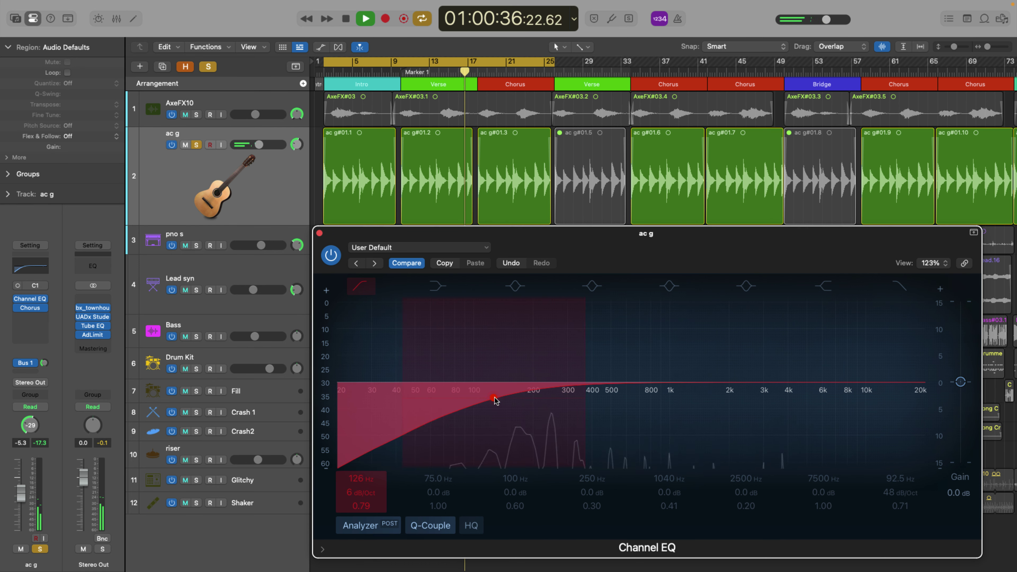
left_click(362, 288)
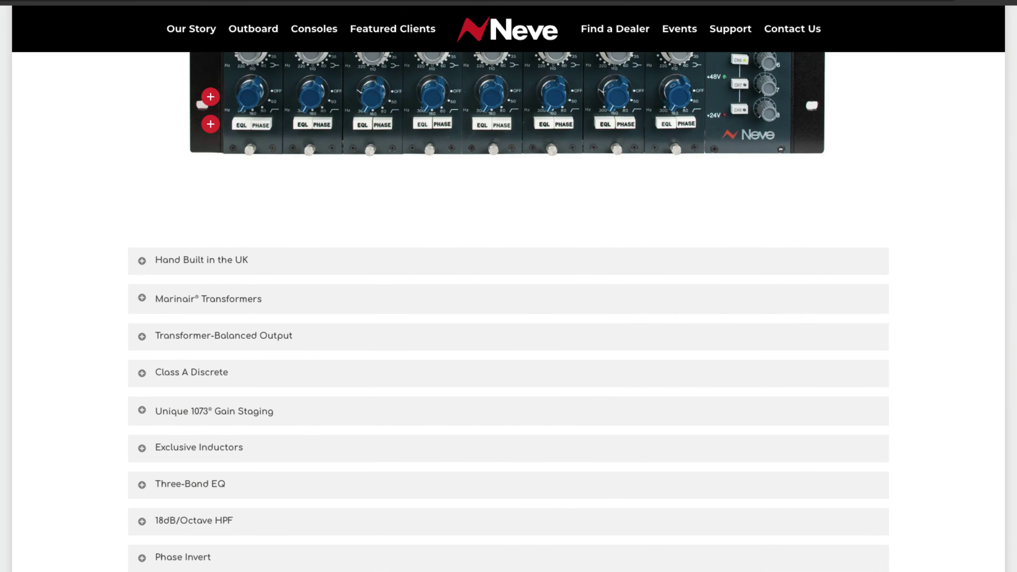
Step: Find the 18dB/Octave HPF entry in the feature list of the Neve product page and expand it
scroll(508, 281, "down", 3)
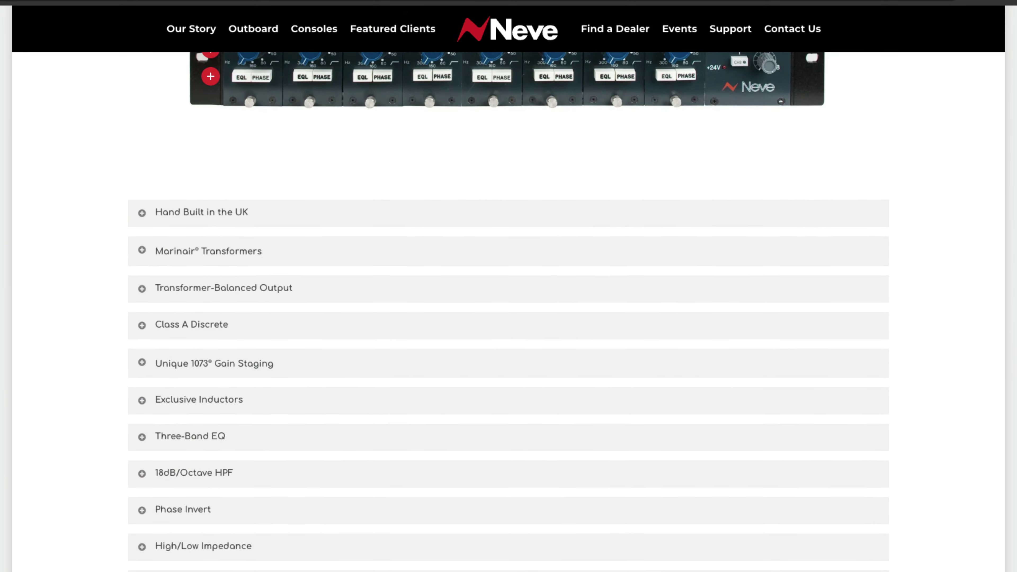
scroll(155, 360, "down", 1)
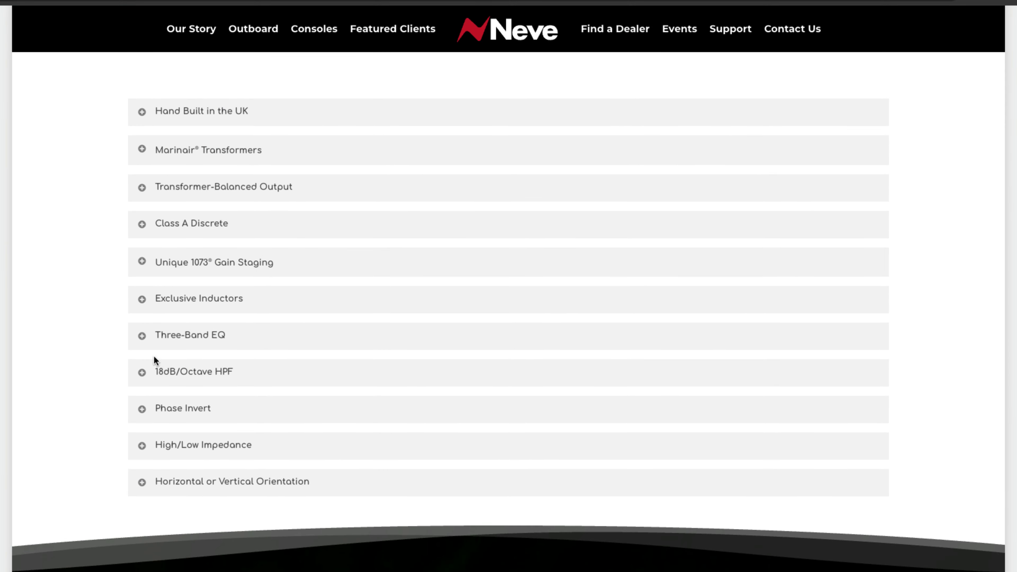
left_click(143, 374)
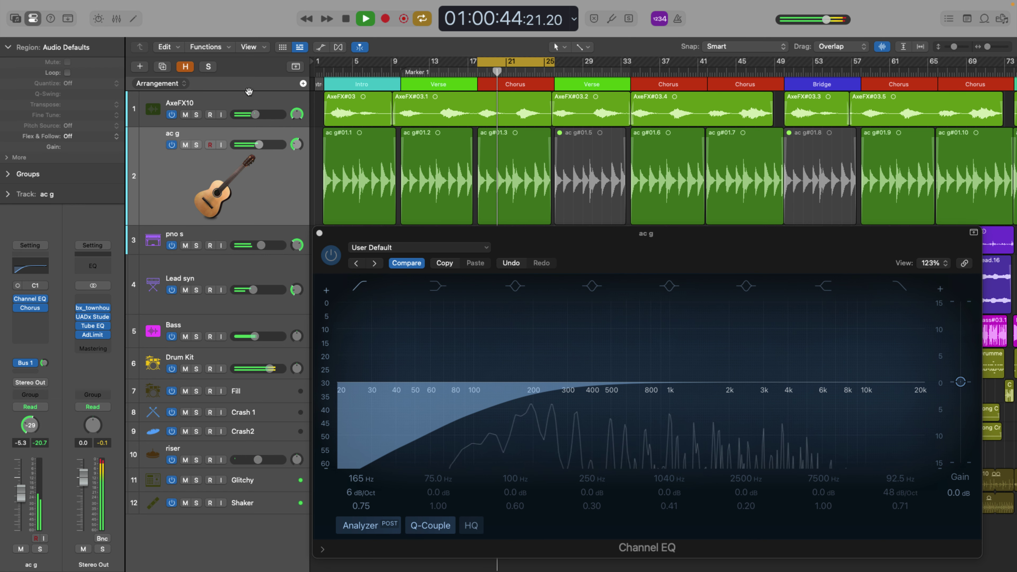
Step: Compare the ac g track in the mix with its Channel EQ bypassed and engaged, and stop playback
left_click(343, 240)
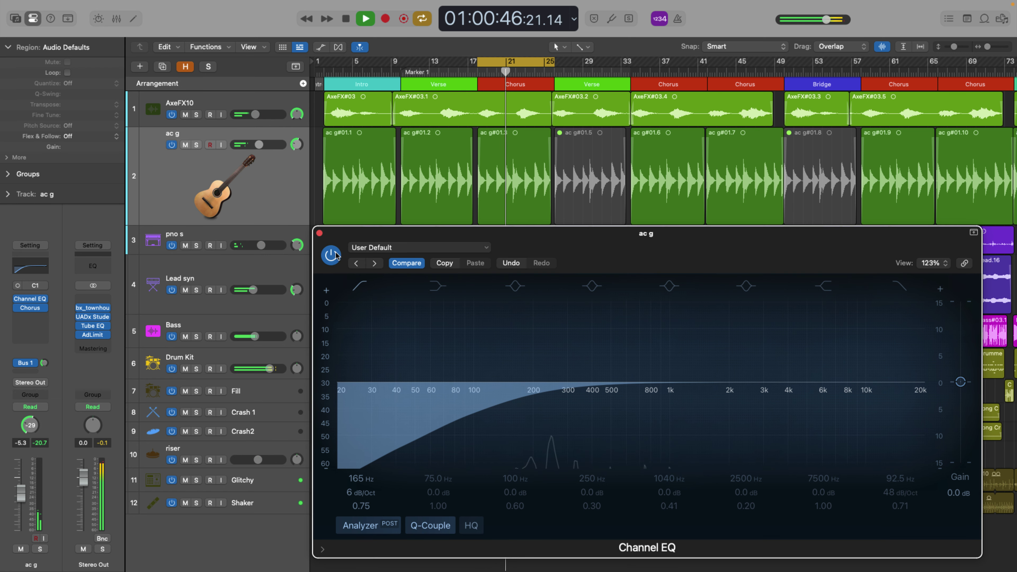
left_click(332, 255)
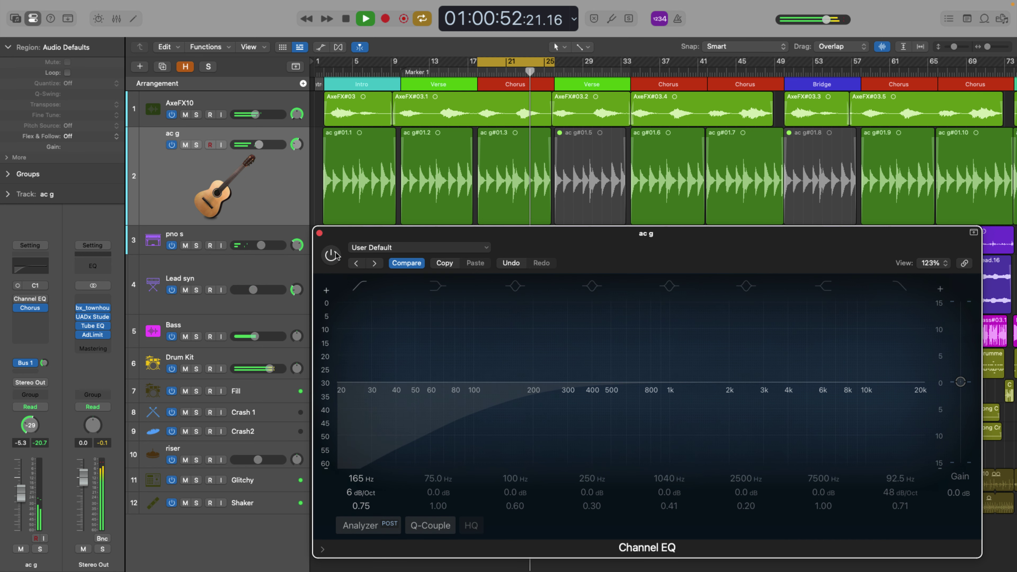
left_click(332, 255)
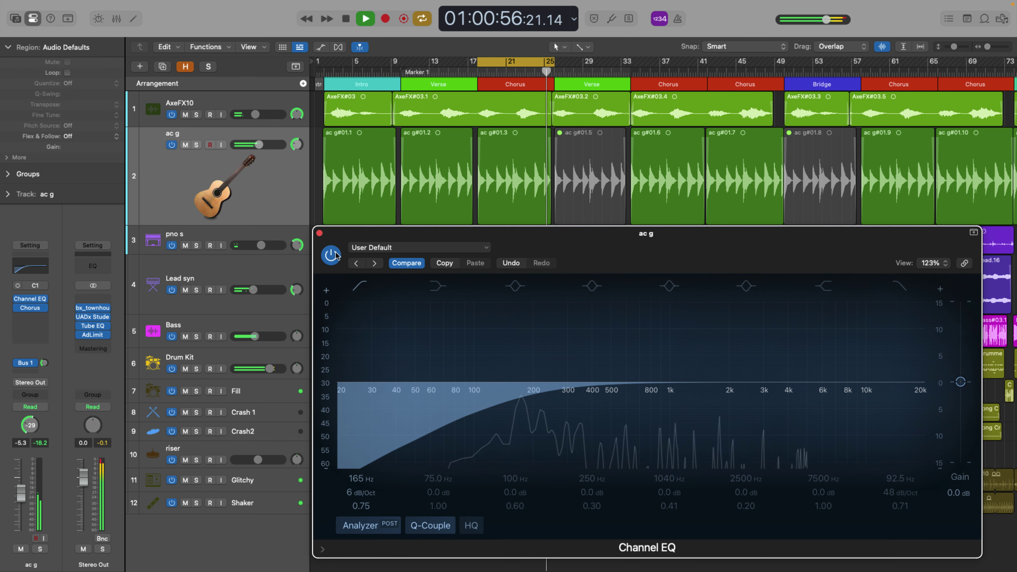
key("space")
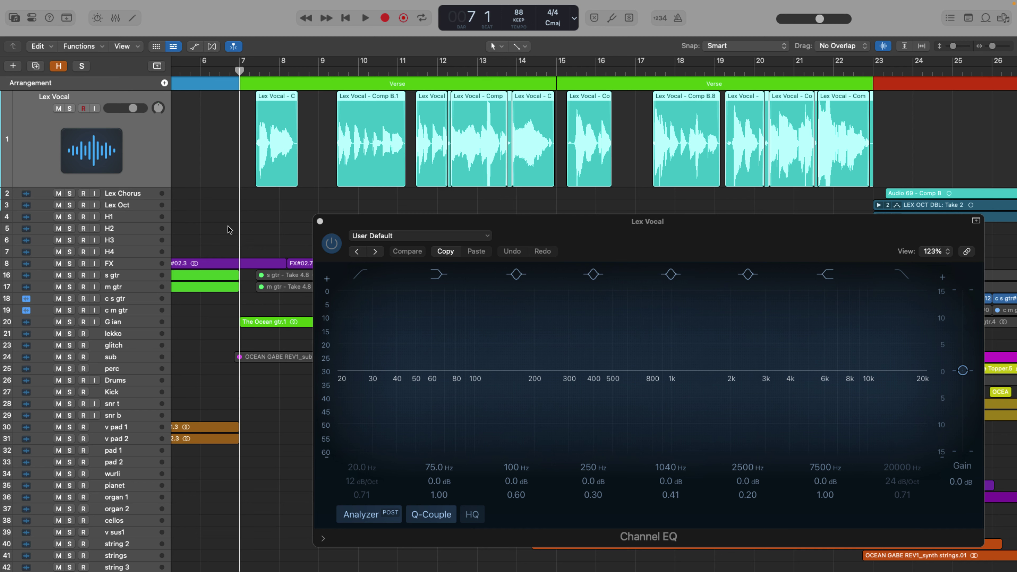
Step: Play the lead vocal, enable the high-pass band in its Channel EQ and raise the cutoff to about 200 Hz
key("space")
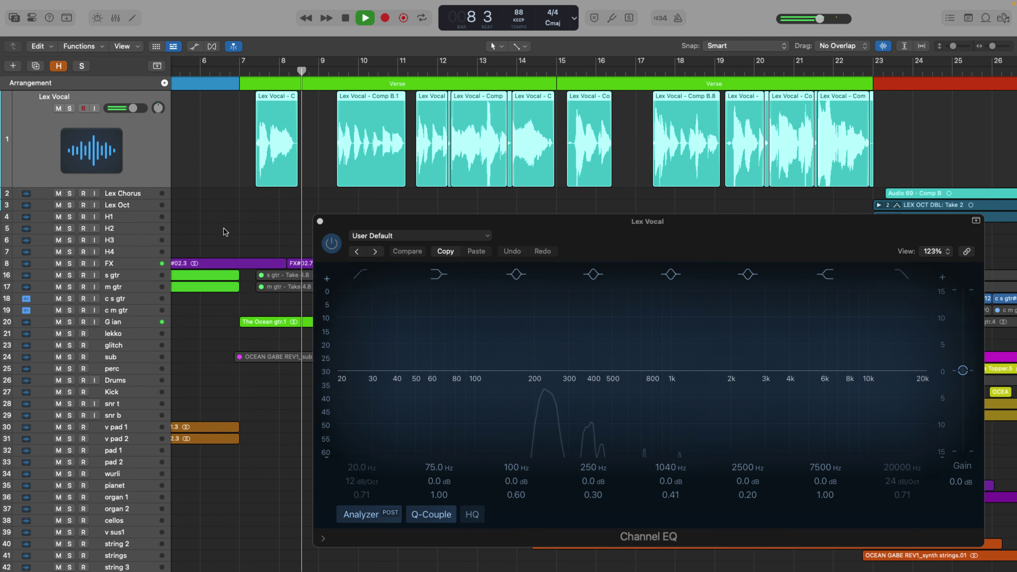
left_click(356, 273)
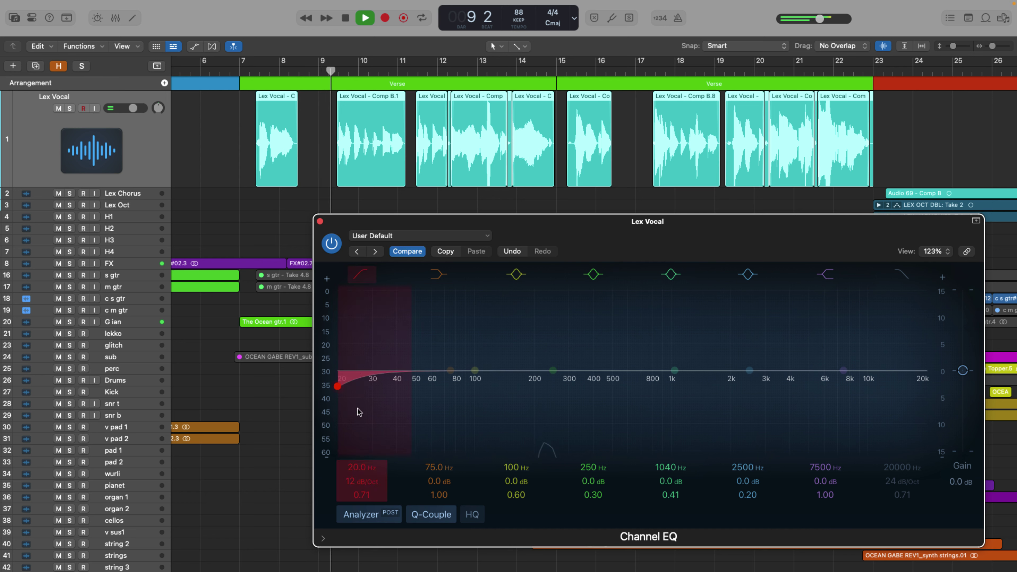
left_click_drag(340, 386, 537, 384)
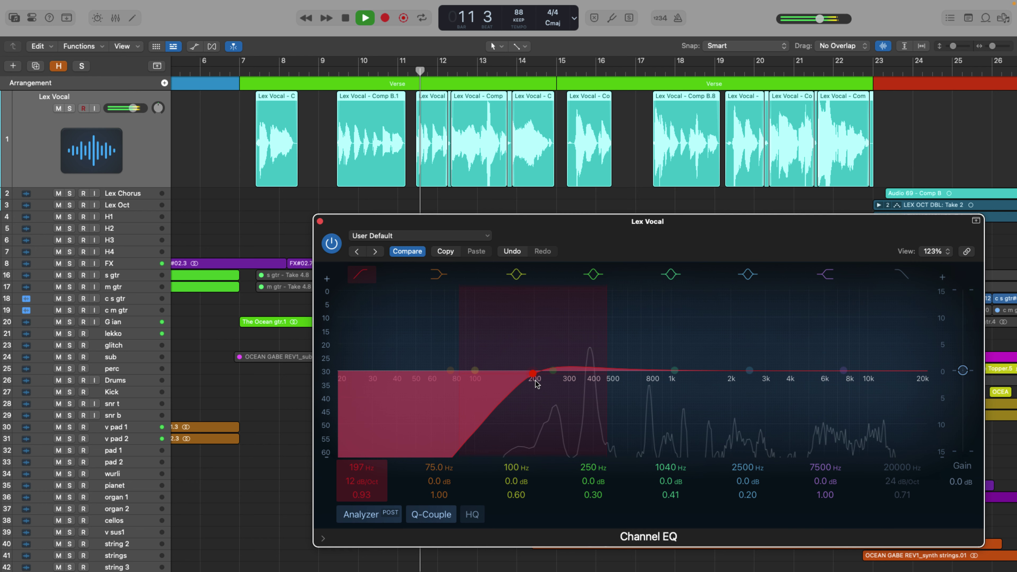
mouse_move(536, 384)
left_mouse_down()
mouse_move(372, 381)
mouse_move(566, 385)
mouse_move(544, 385)
left_mouse_up()
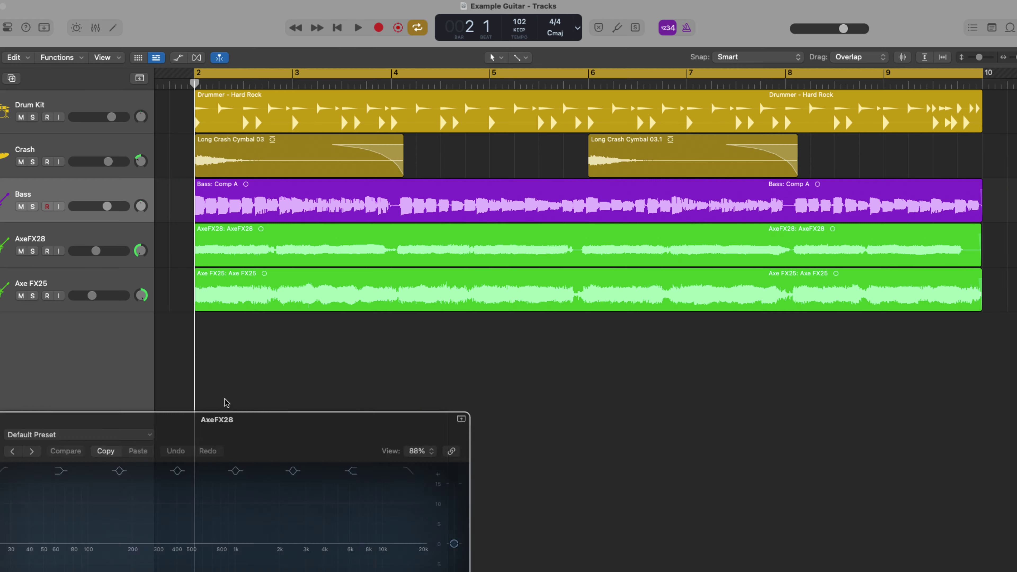
Step: Arrange the Channel EQ windows of the Bass and AxeFX28 tracks side by side below the regions
left_click_drag(138, 421, 704, 325)
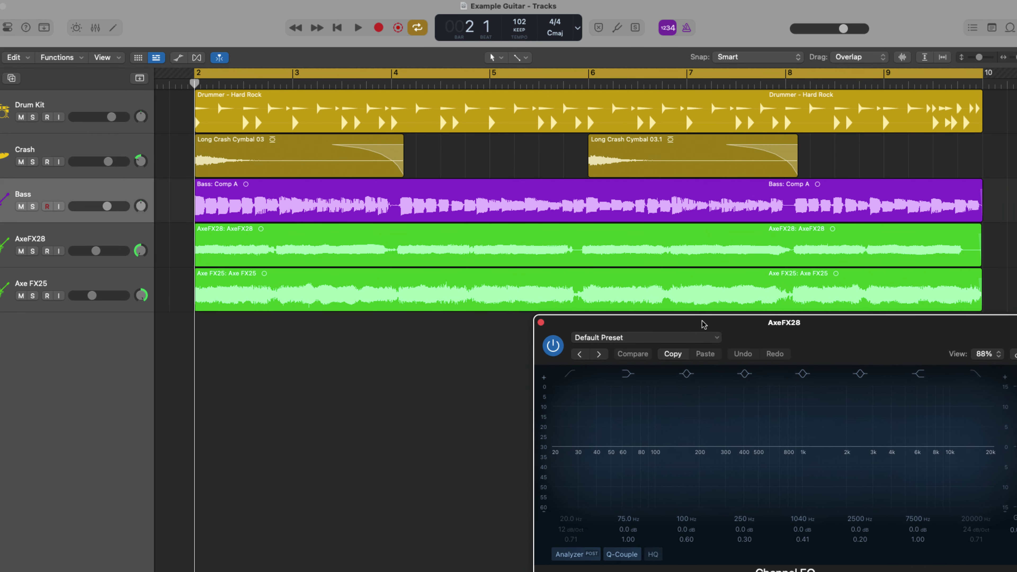
left_click_drag(141, 291, 151, 316)
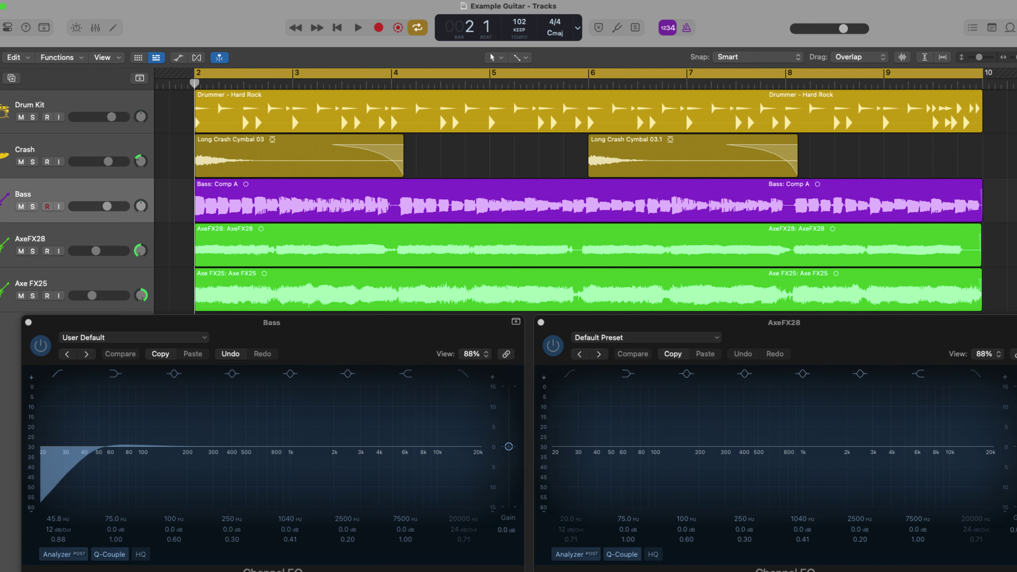
Step: Play the loop, enable the high-pass filter in the AxeFX28 Channel EQ and raise its cutoff to just below 200 Hz
key("space")
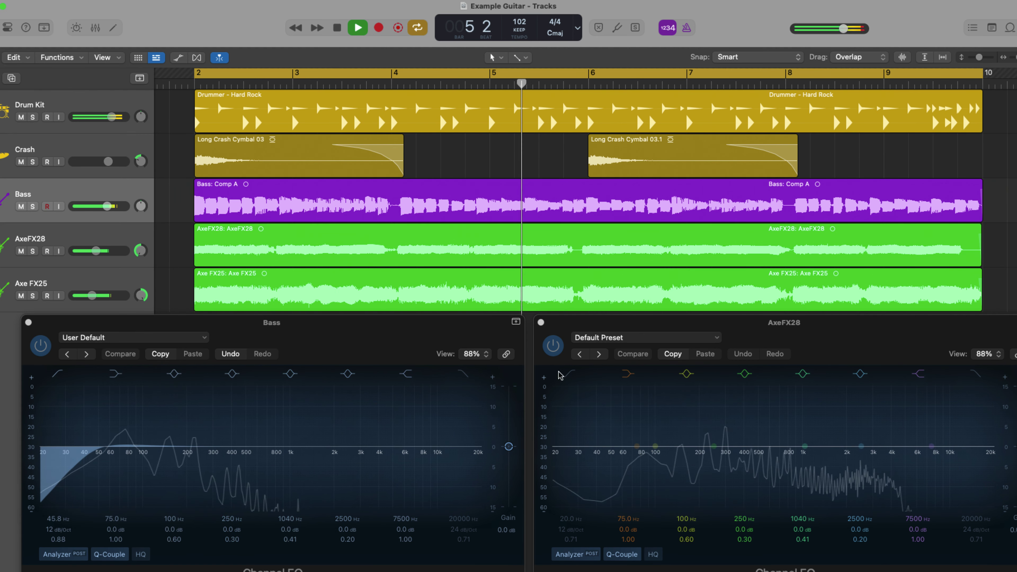
left_click(554, 460)
left_click_drag(553, 461, 688, 461)
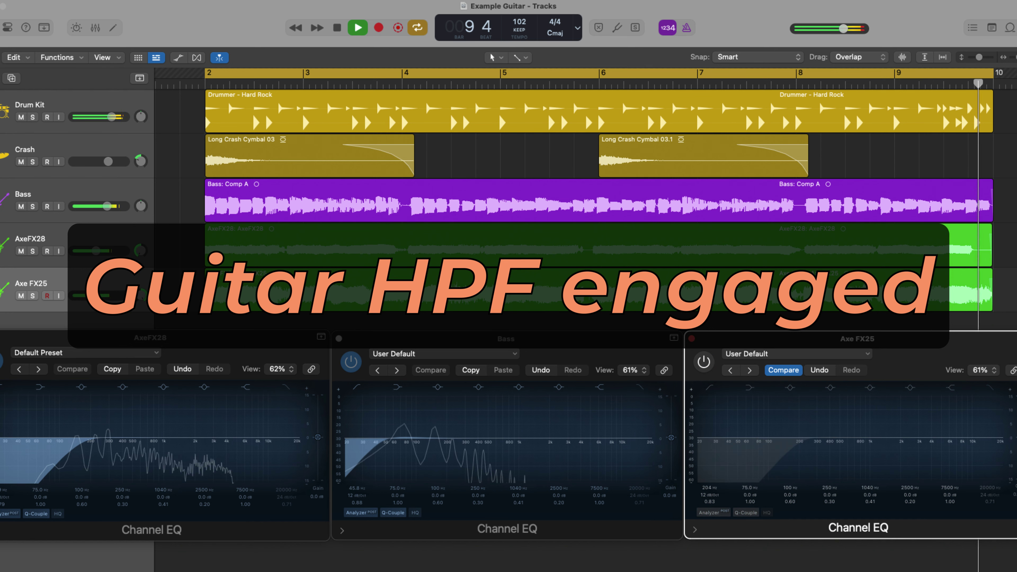
Step: Toggle the Channel EQs on both guitar tracks, Axe FX25 and AxeFX28, to compare their high-pass filtering
left_click(705, 362)
left_click(2, 361)
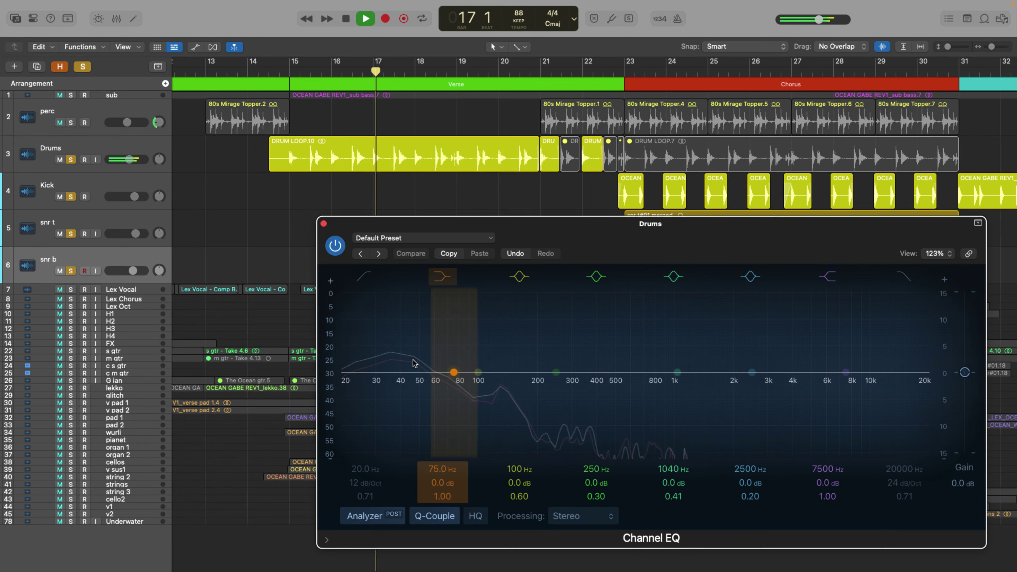
Step: Enable the high-pass band in the Drums Channel EQ, raise its cutoff to about 37 Hz, and stop playback
left_click(371, 363)
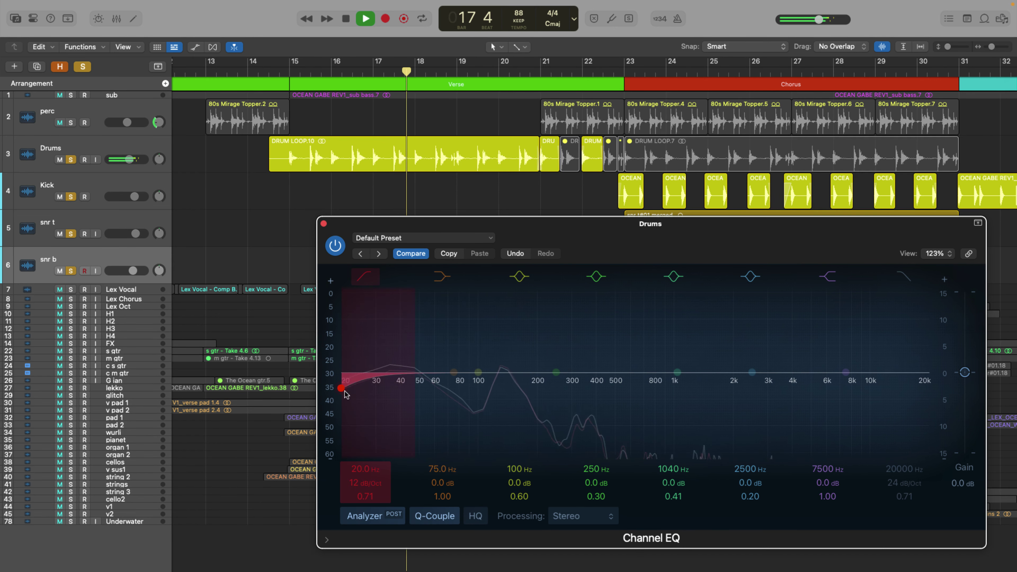
mouse_move(345, 394)
left_mouse_down()
mouse_move(550, 390)
mouse_move(394, 381)
left_mouse_up()
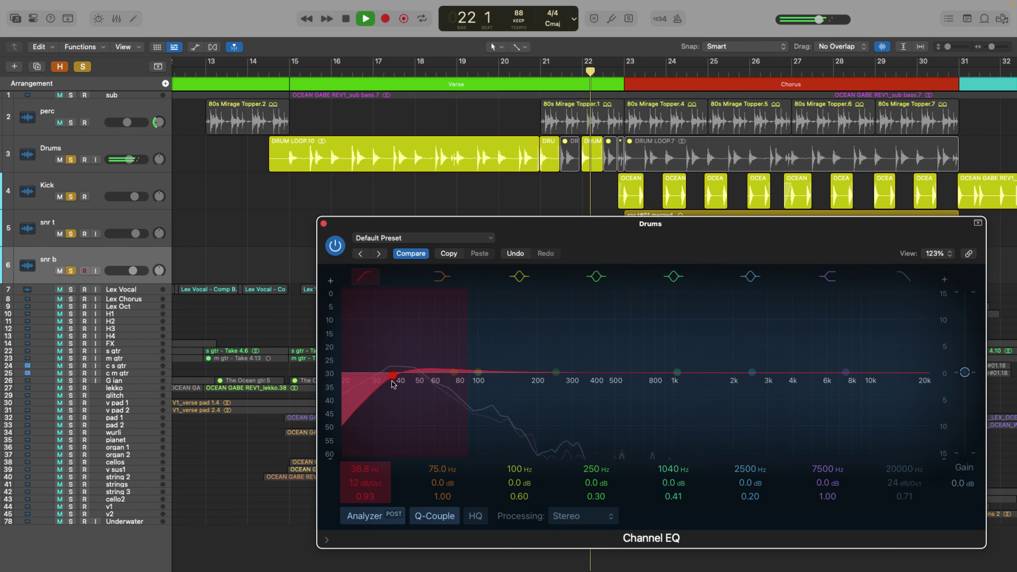
key("space")
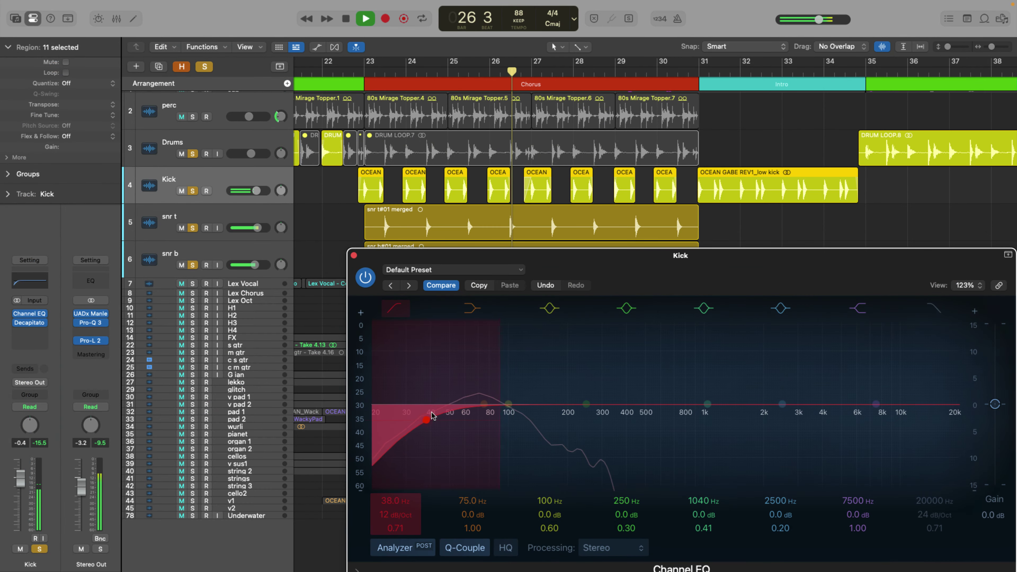
Step: Lower the high-pass cutoff in the Kick Channel EQ to about 34 Hz and stop playback
left_click_drag(432, 417, 423, 416)
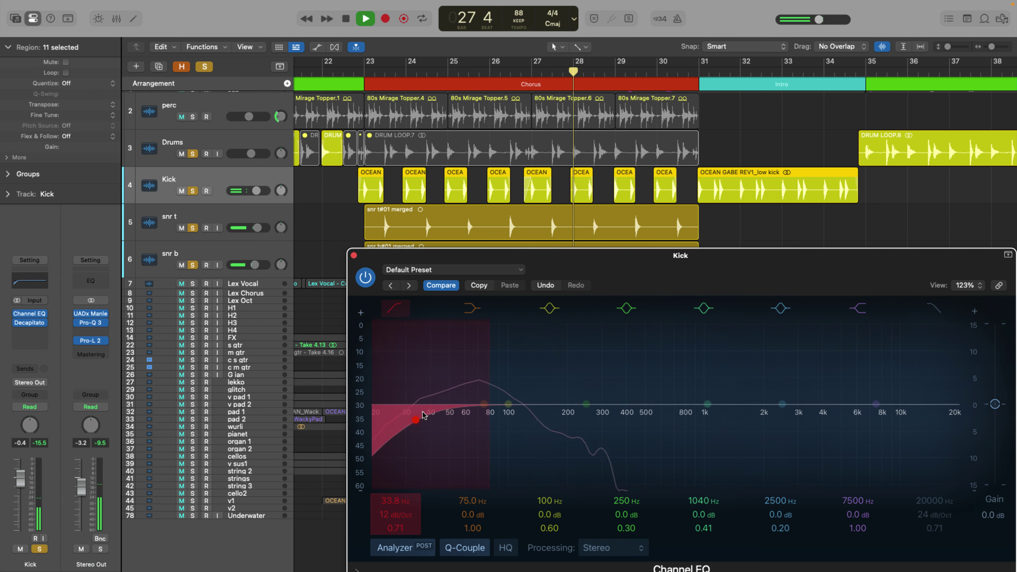
key("space")
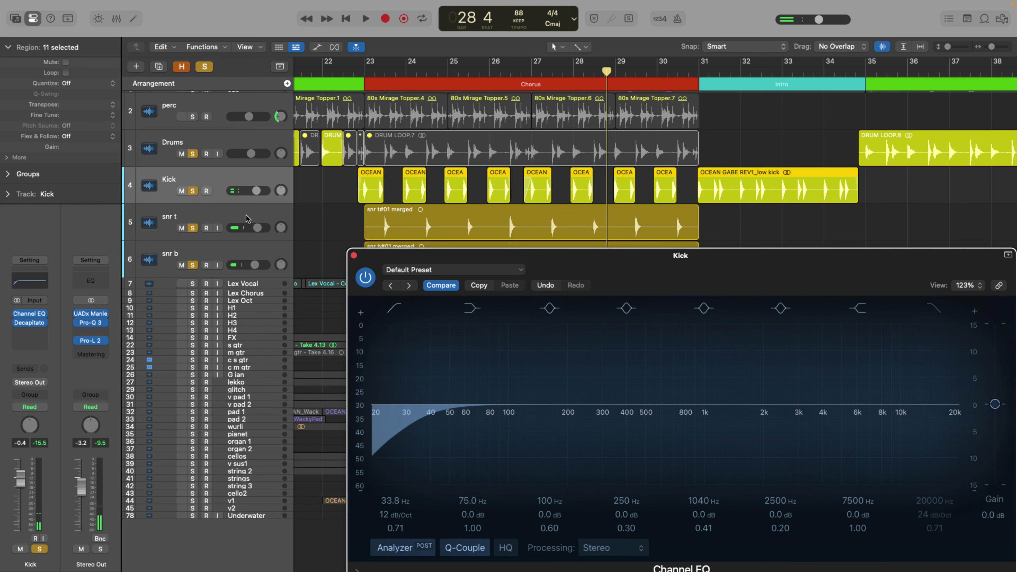
Step: Select and play the snr t track, enable the high-pass band in its Channel EQ and raise the cutoff to about 179 Hz
left_click(247, 218)
key("space")
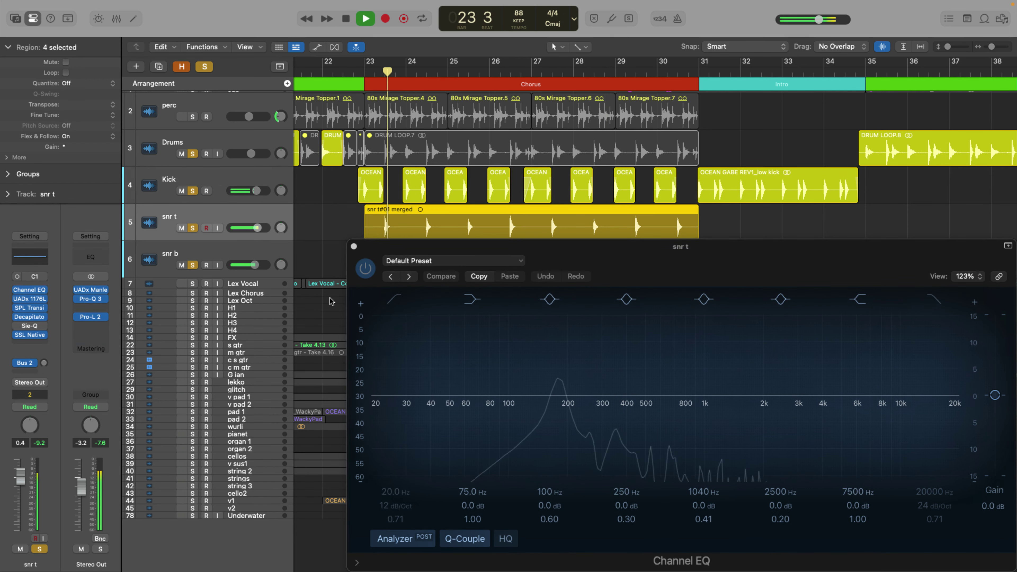
left_click(392, 301)
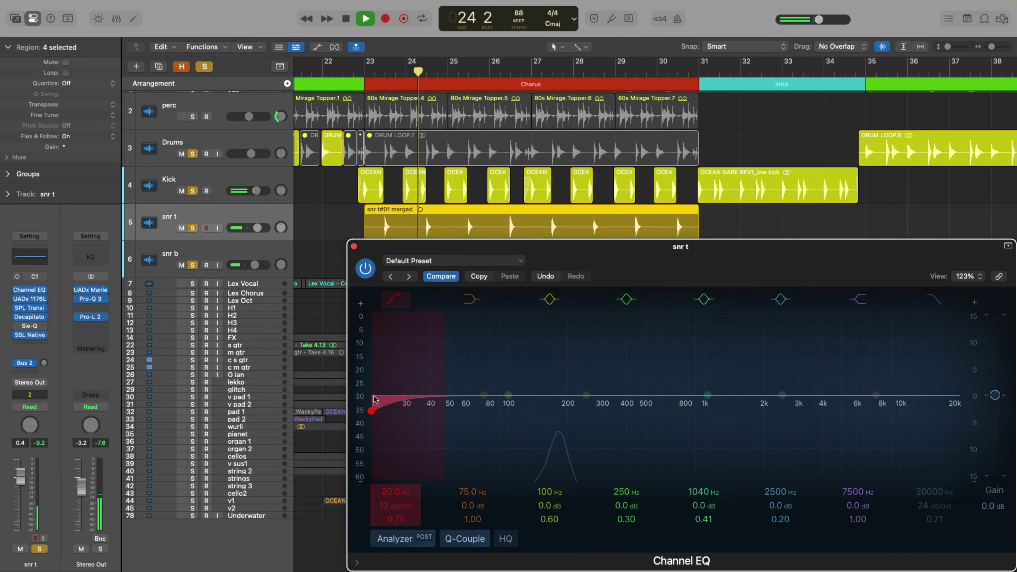
left_click_drag(372, 410, 556, 415)
left_click_drag(556, 415, 558, 415)
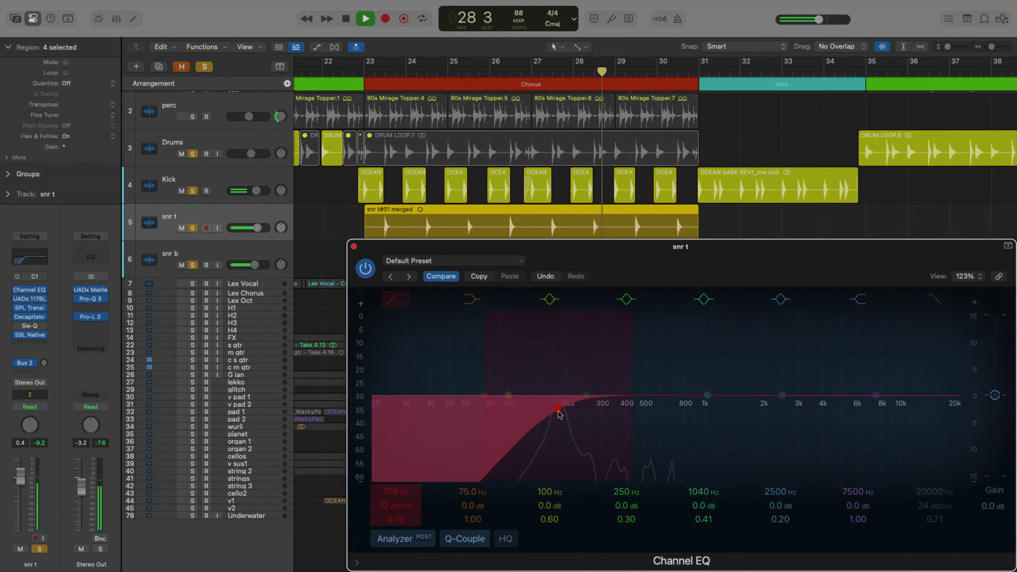
left_click_drag(559, 415, 559, 415)
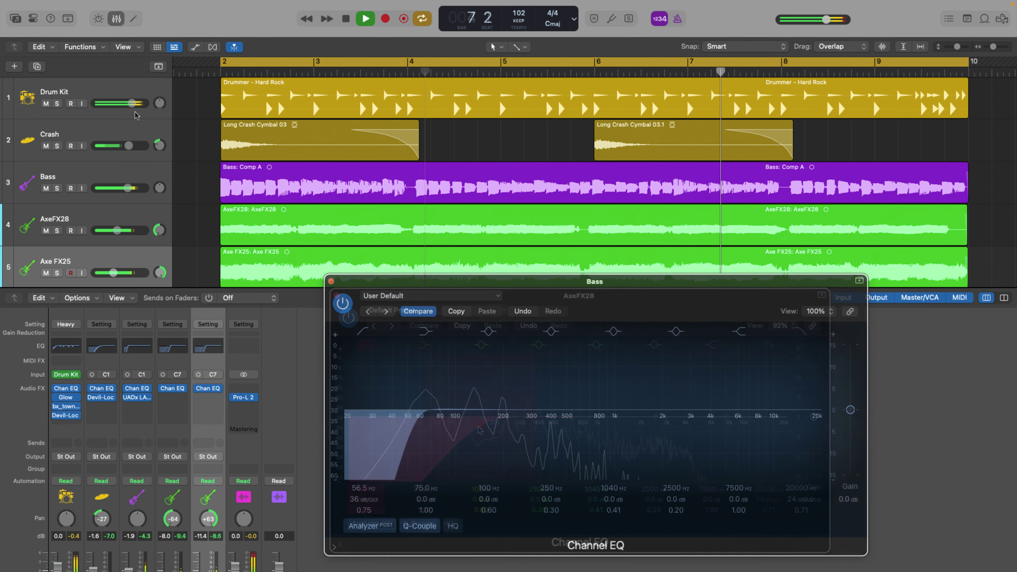
Step: Select the Drum Kit track and open its Channel EQ from the channel strip
left_click(137, 115)
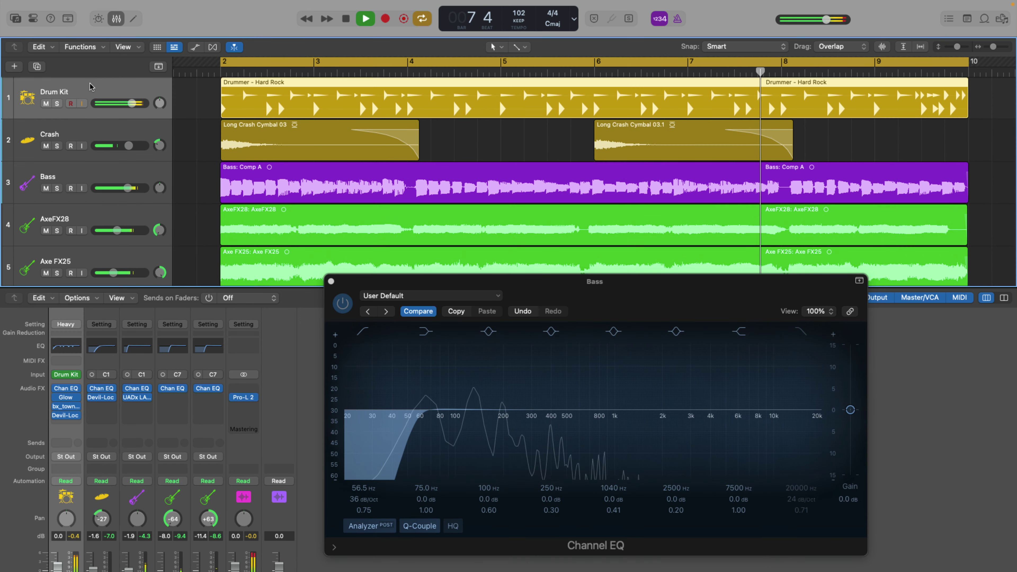
left_click(67, 390)
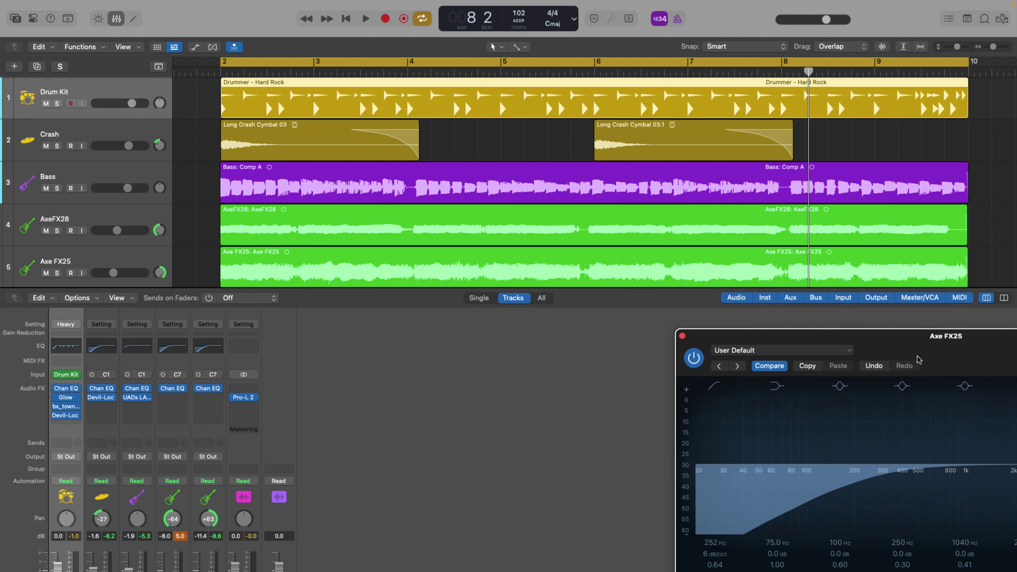
Step: Move the Axe FX25 Channel EQ fully into view, play the loop, and sweep its high-pass cutoff down to about 39 Hz and back up
left_click_drag(917, 336, 591, 287)
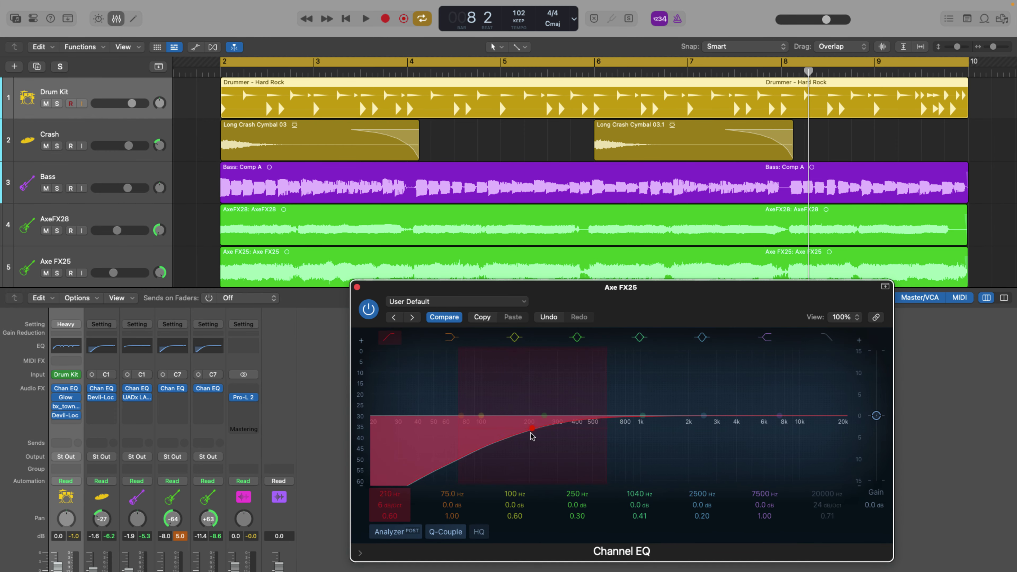
key("space")
left_click_drag(523, 436, 432, 423)
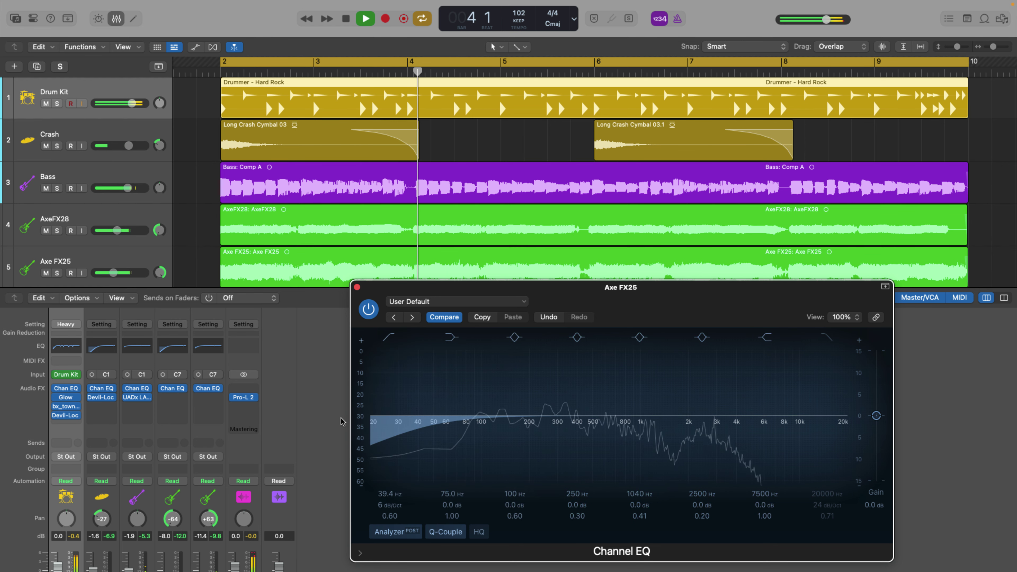
left_click_drag(400, 424, 511, 433)
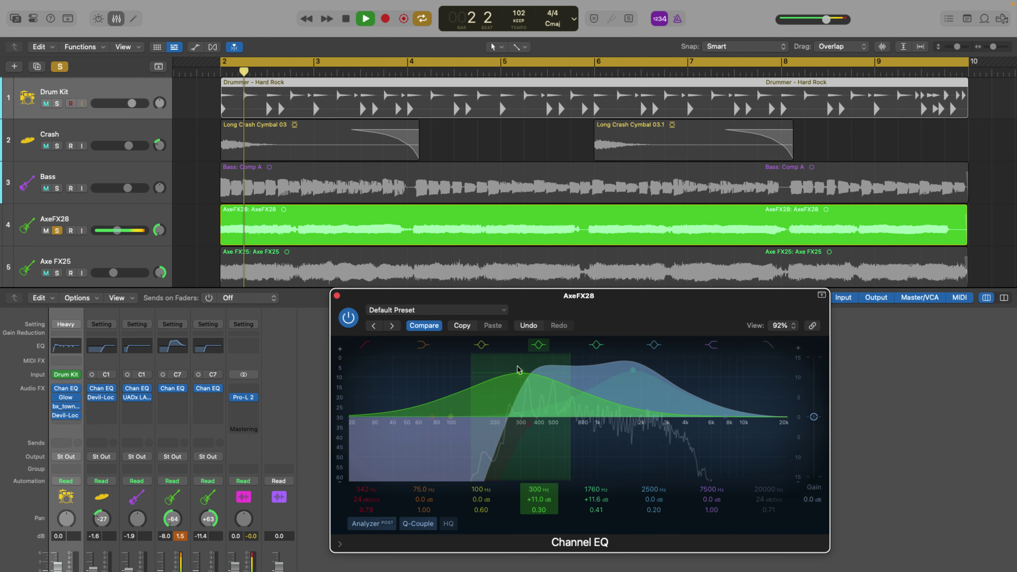
Step: In the AxeFX28 Channel EQ, move the 300 Hz bell to about 410 Hz at +5.5 dB and the high shelf to about 3680 Hz at +6.5 dB
left_click_drag(517, 372, 538, 392)
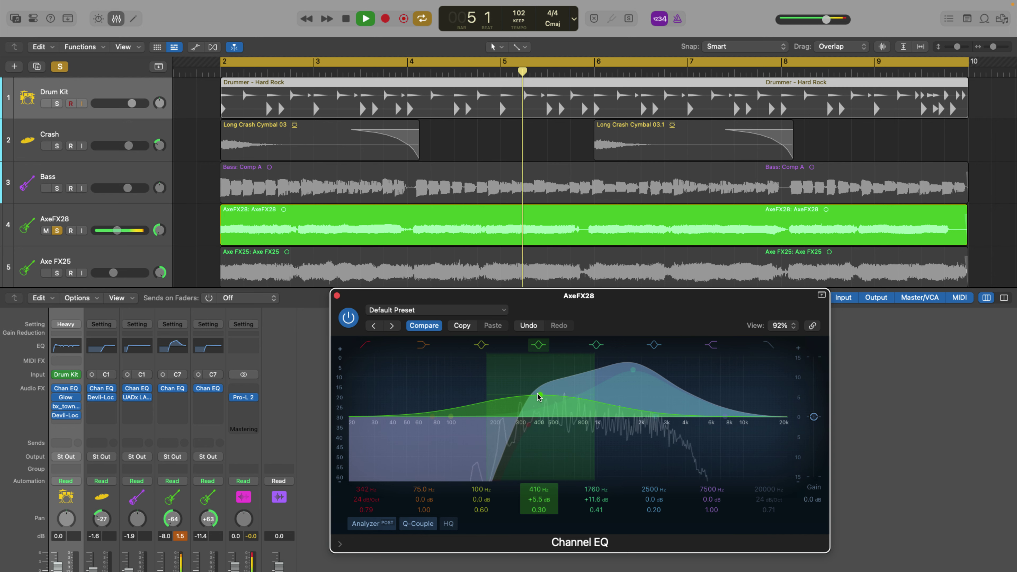
left_click_drag(726, 416, 681, 385)
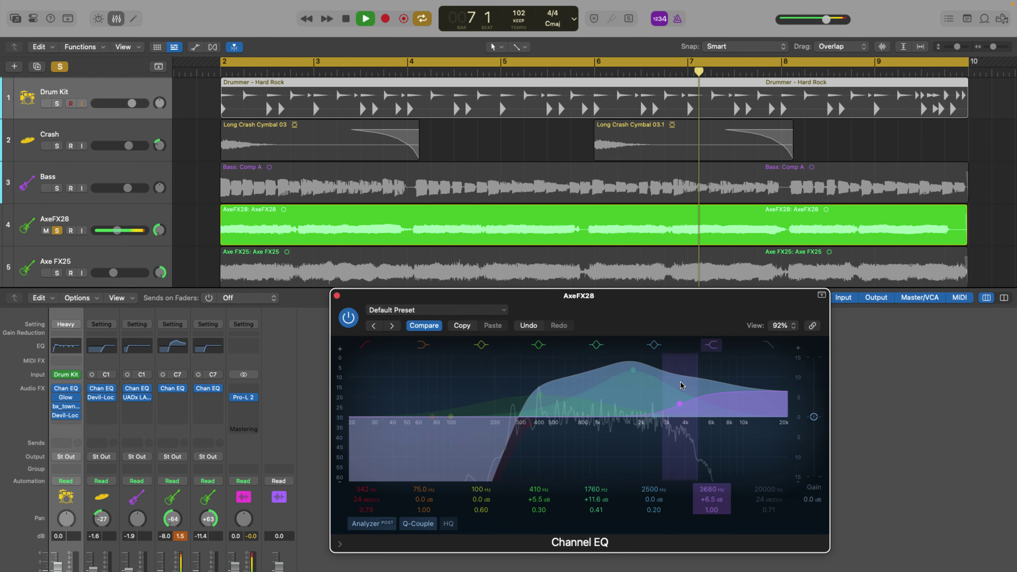